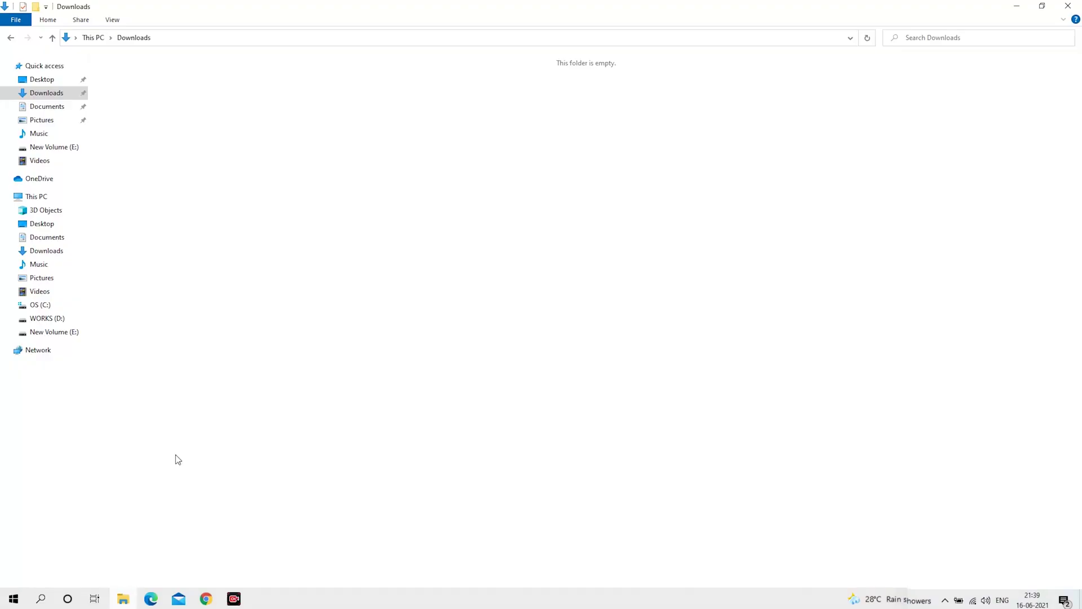
Create a new folder named 'Miner' in the empty Downloads folder, then begin a Start search.
right_click(199, 222)
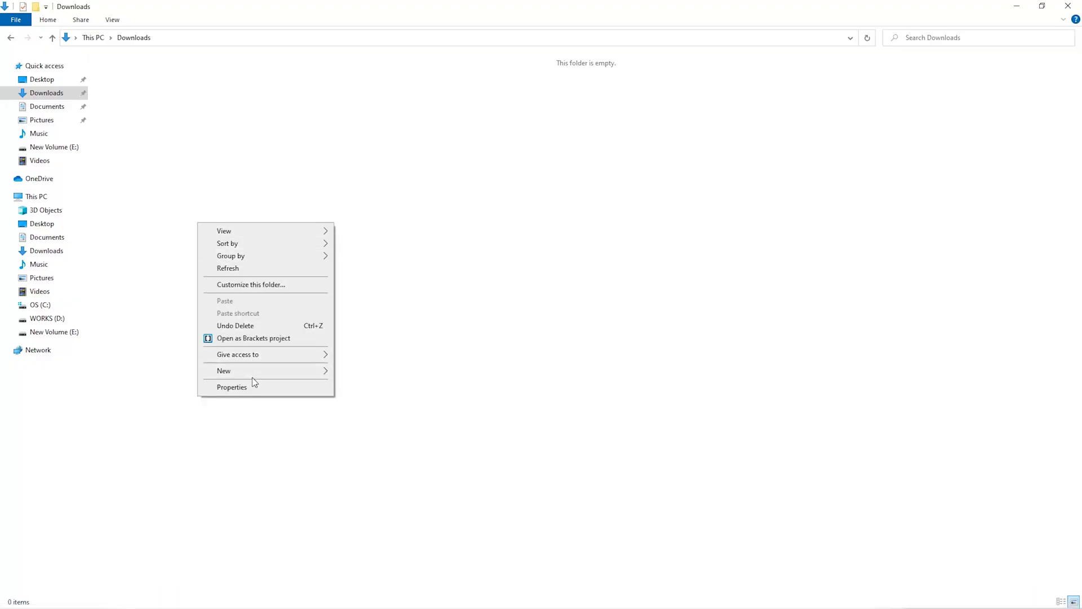
mouse_move(252, 377)
click(385, 373)
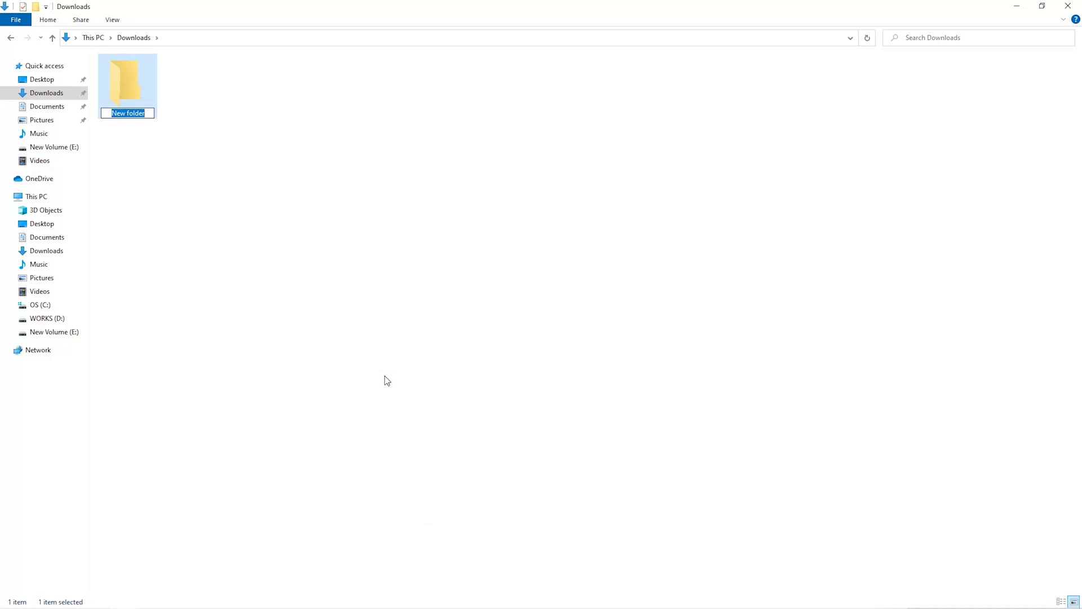
text(Miner)
key(Return)
key(super)
Launch Windows Security and go to its Virus & threat protection page.
text(windo)
key(Return)
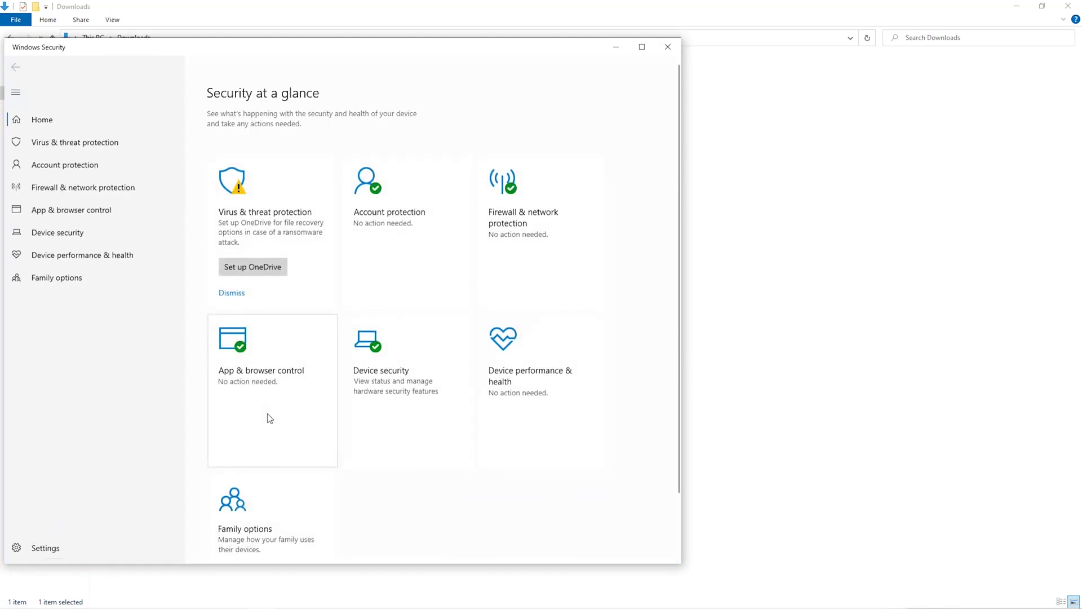
click(91, 144)
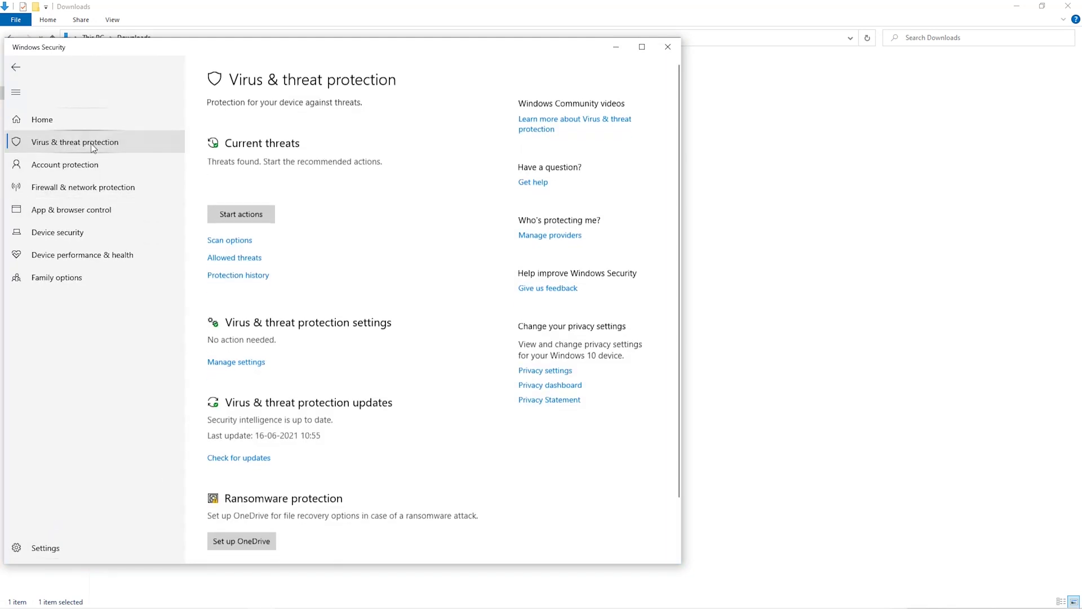
Open the Virus & threat protection settings and go to Add or remove exclusions.
scroll(273, 314, down, 1)
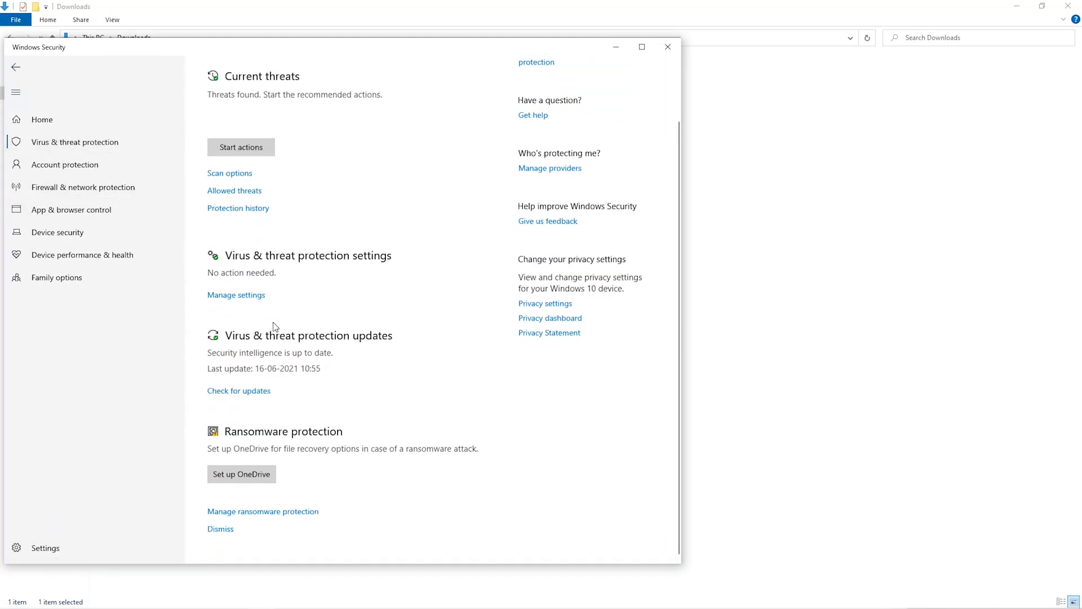
click(248, 295)
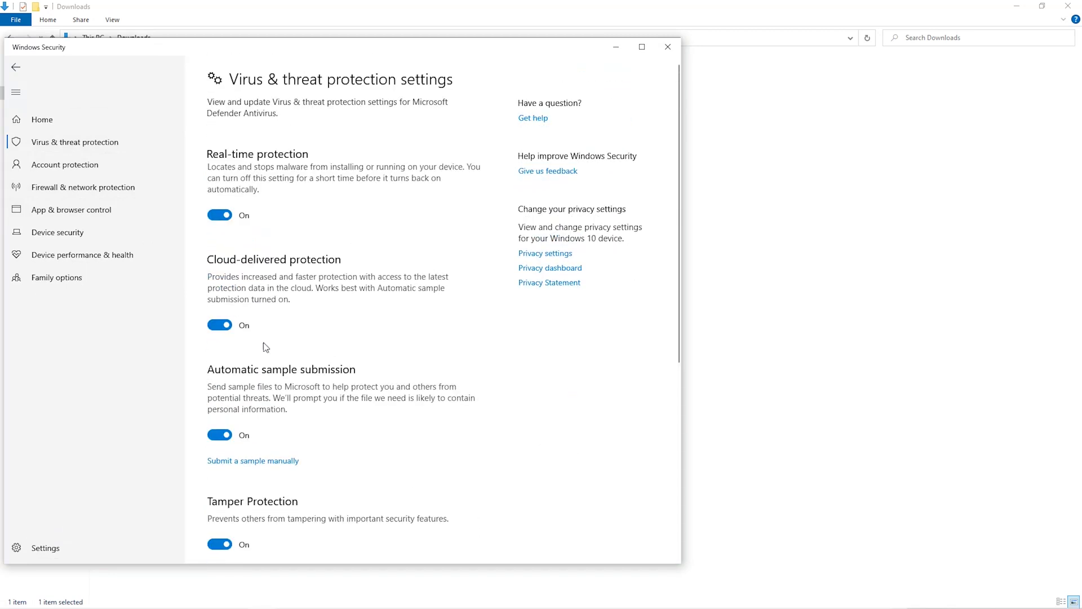
scroll(266, 355, down, 5)
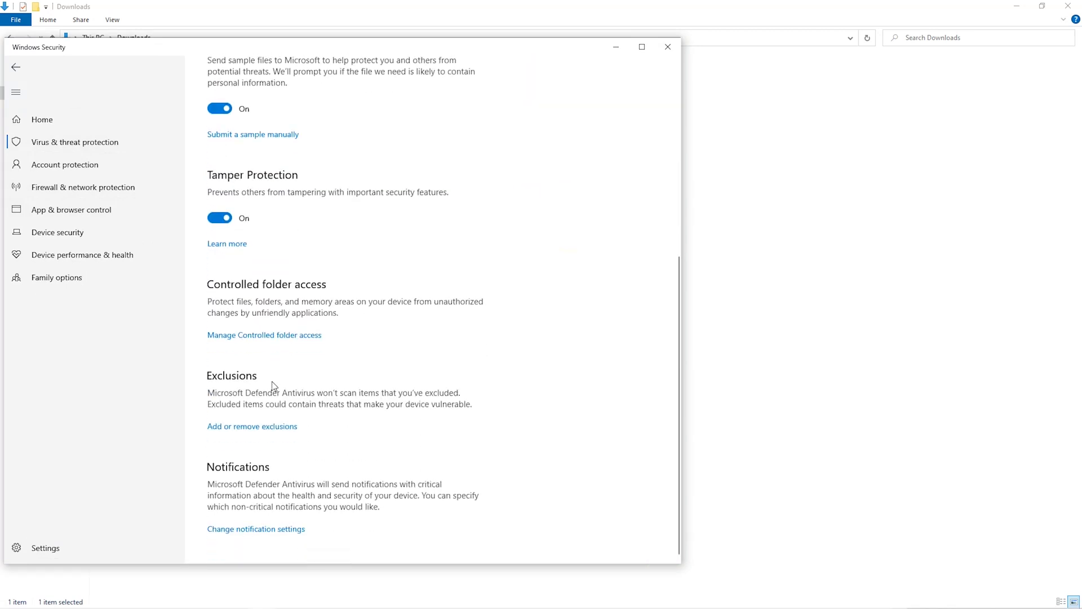
click(270, 428)
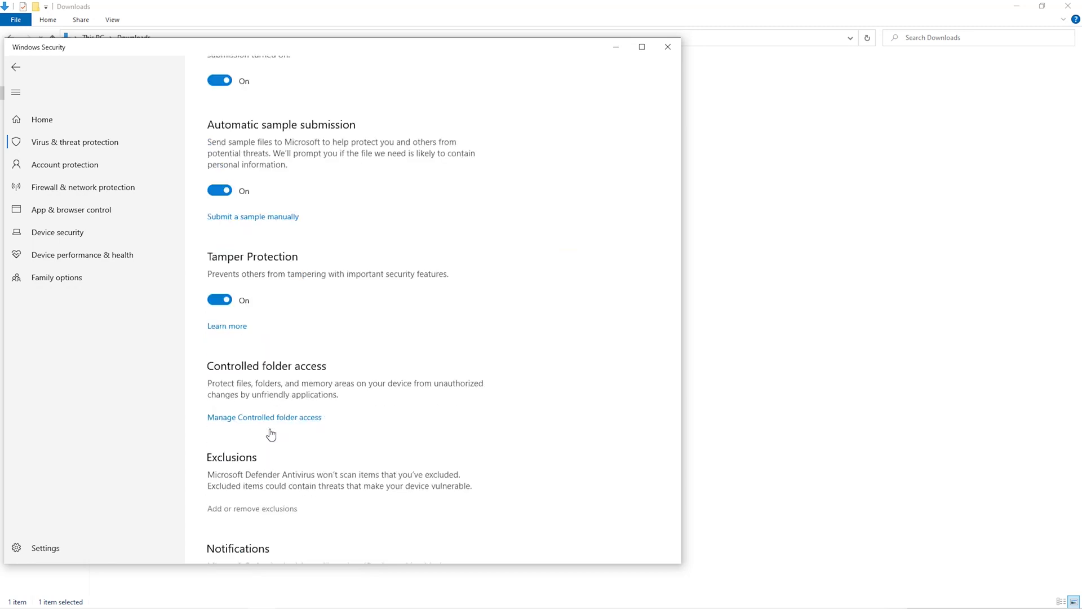
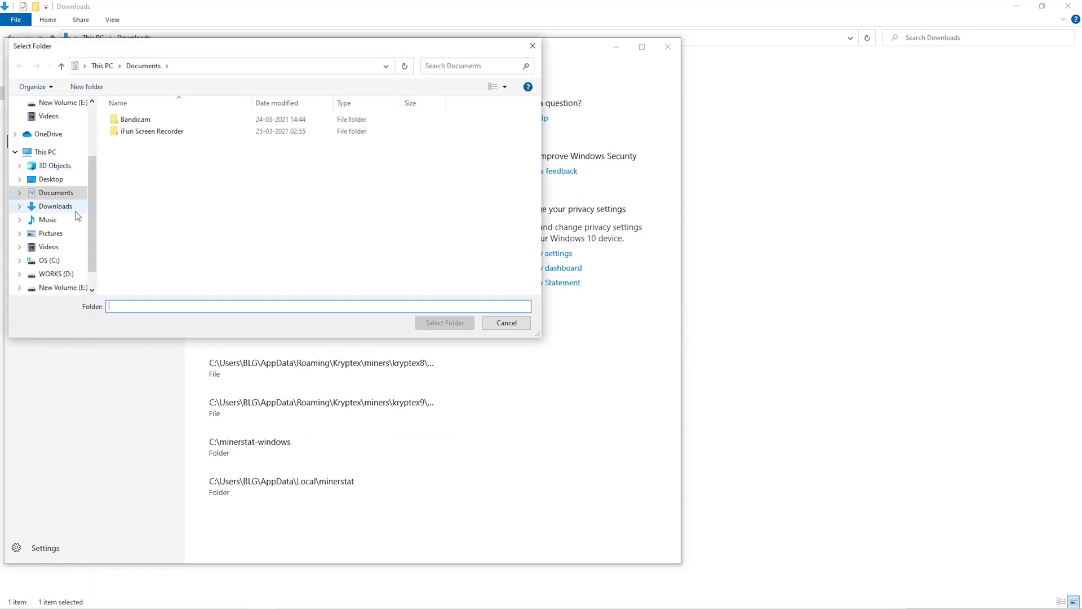
Pick Downloads\Miner as the folder in the Select Folder dialog.
click(63, 208)
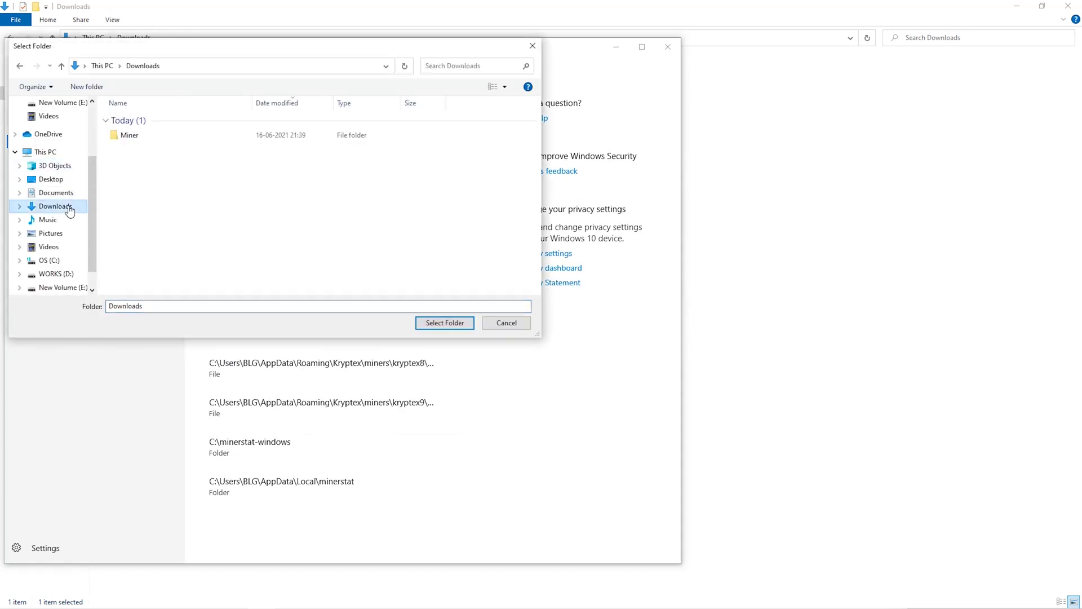
click(317, 138)
click(444, 323)
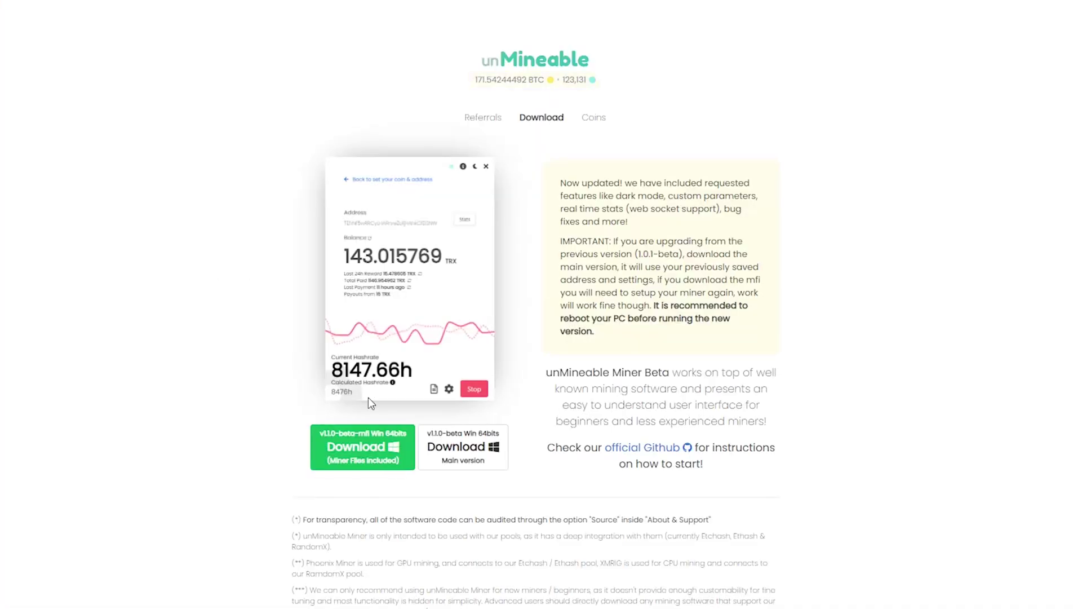
Save the v1.1.0-beta-mfi miner zip into the Downloads\Miner folder.
click(373, 452)
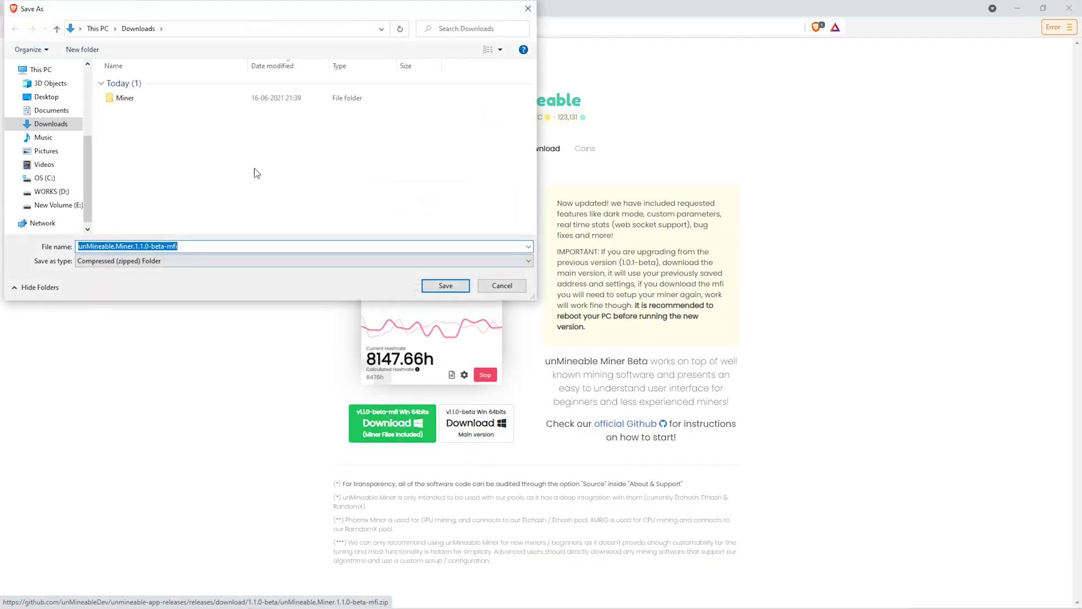
double_click(192, 100)
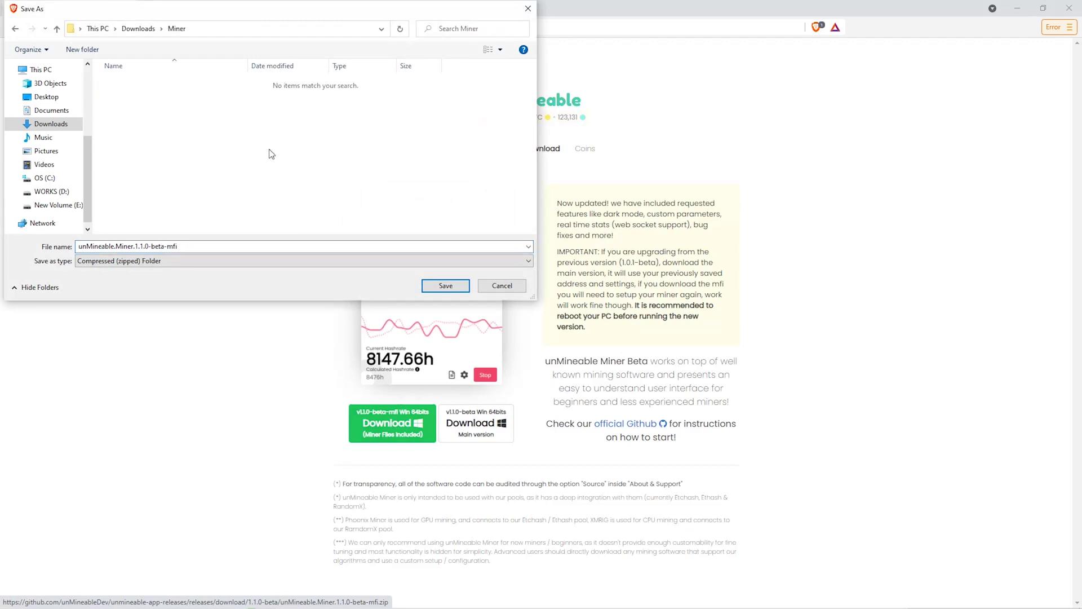
click(467, 288)
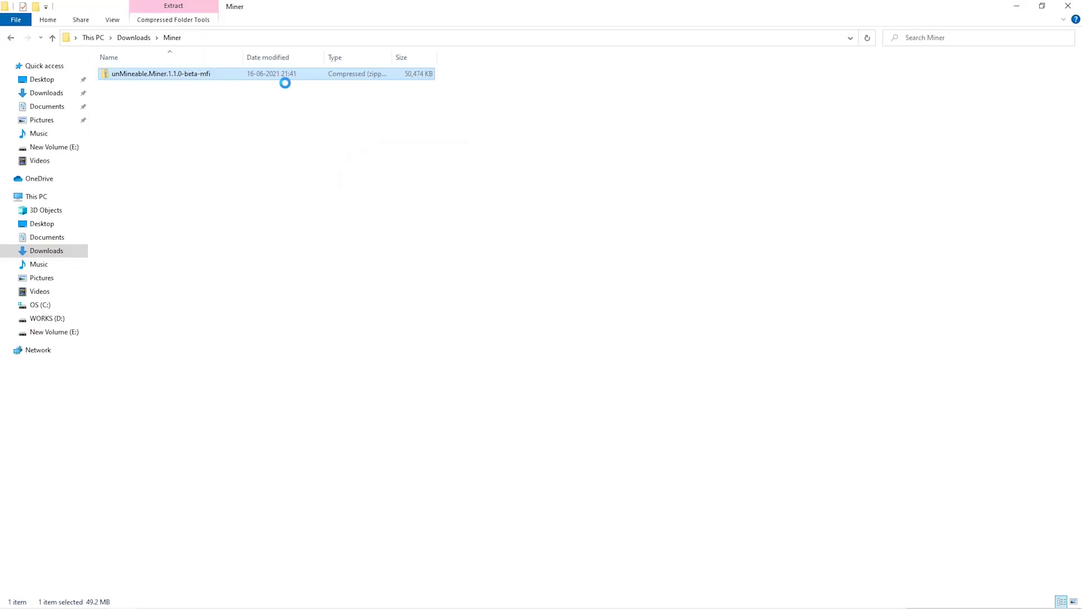
Extract the unMineable Miner zip with 7-Zip and run the extracted application.
right_click(281, 79)
mouse_move(333, 150)
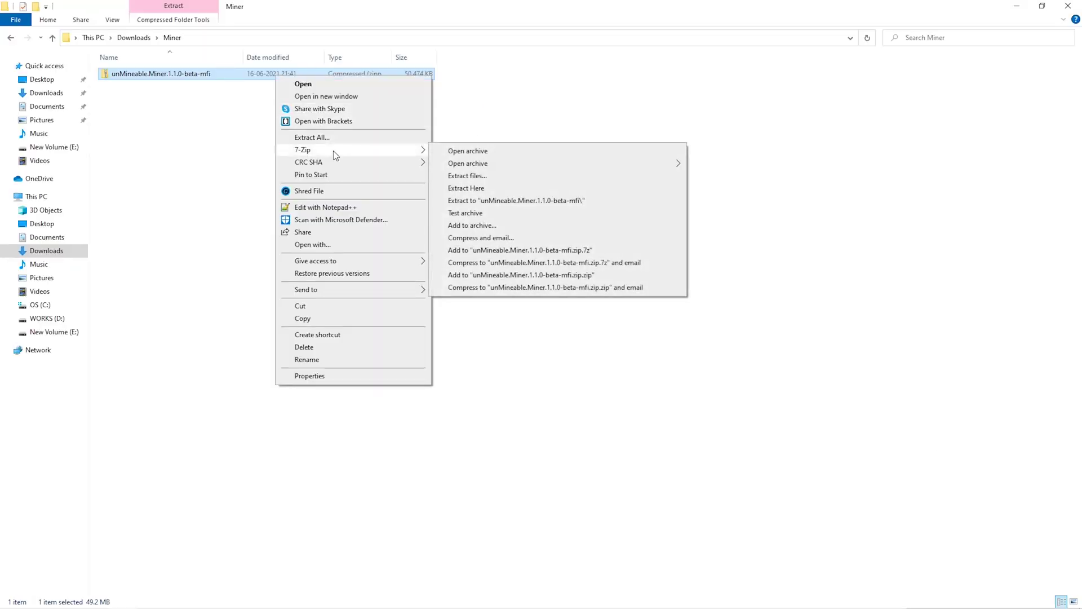
click(486, 200)
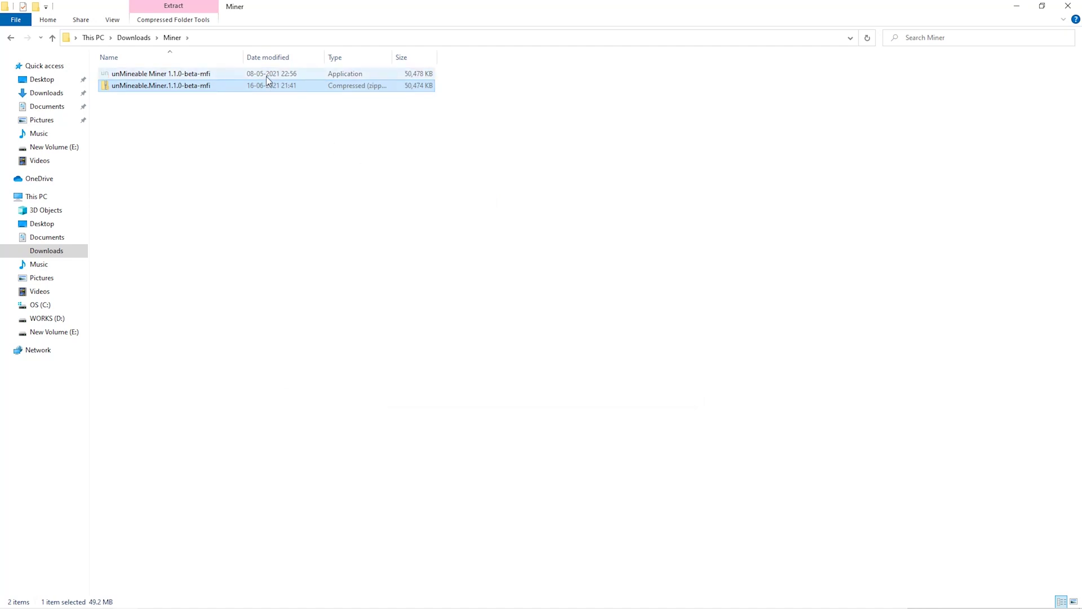
double_click(266, 76)
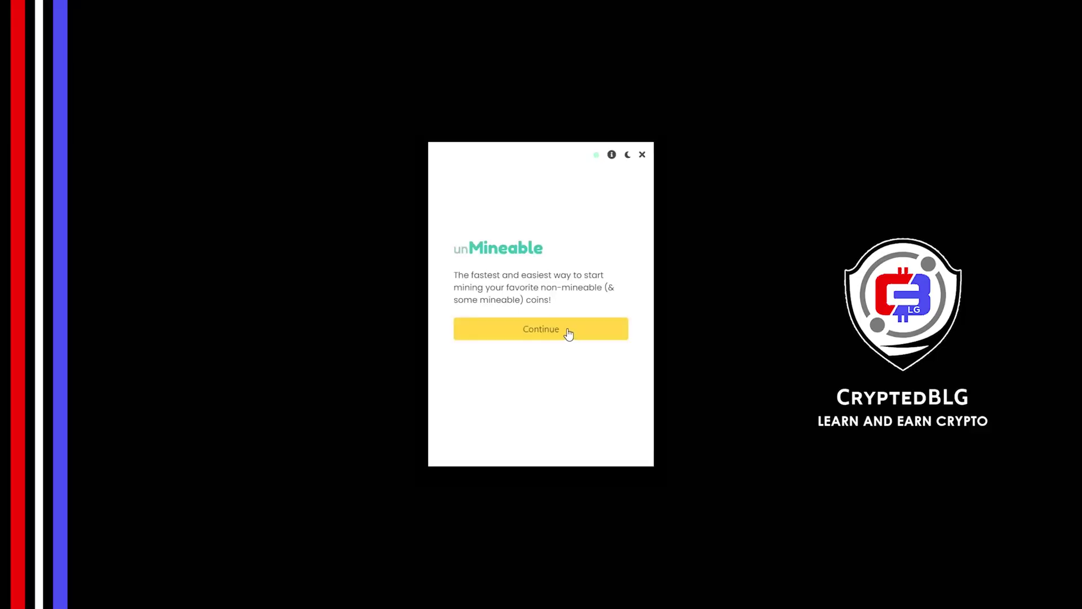
Continue past the welcome screen, compare CPU, and keep Graphics Card (GPU) as hardware.
click(568, 334)
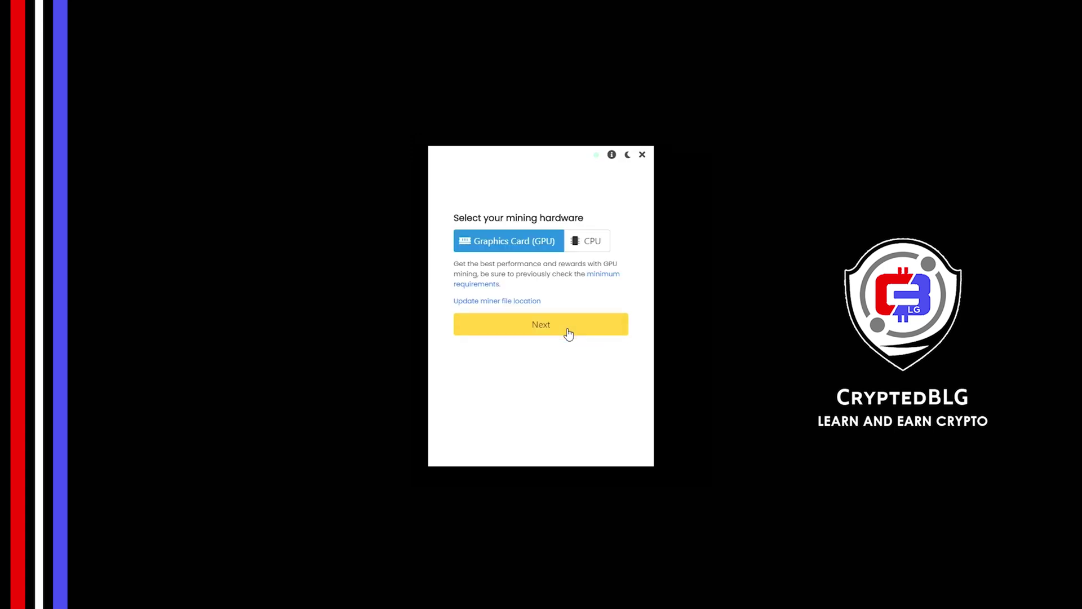
click(584, 246)
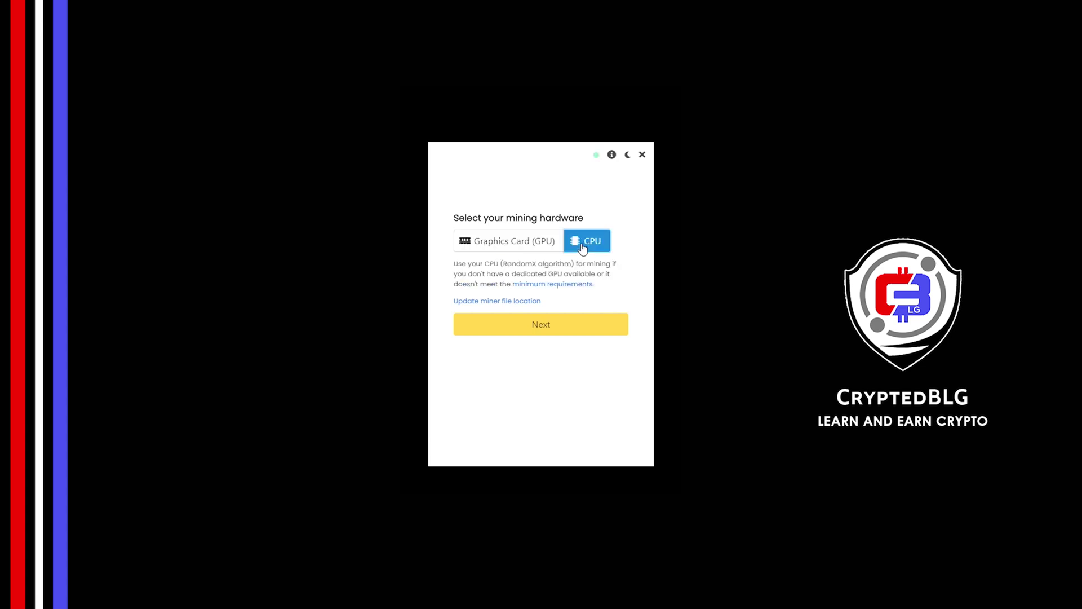
click(522, 249)
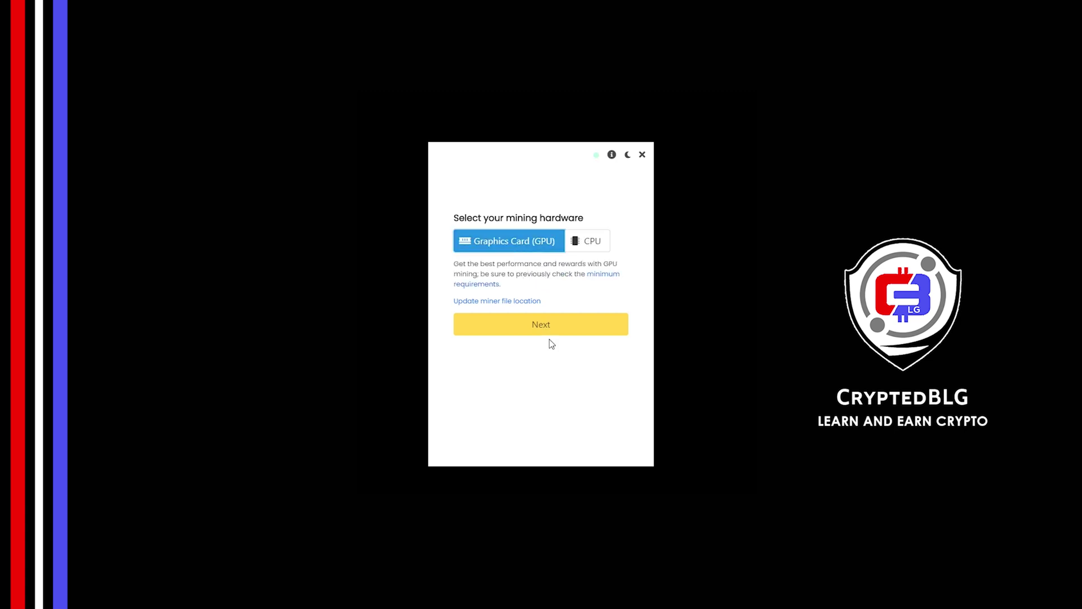
click(514, 338)
Choose TRON (TRX), paste the wallet address, add the referral code, and start mining.
click(500, 240)
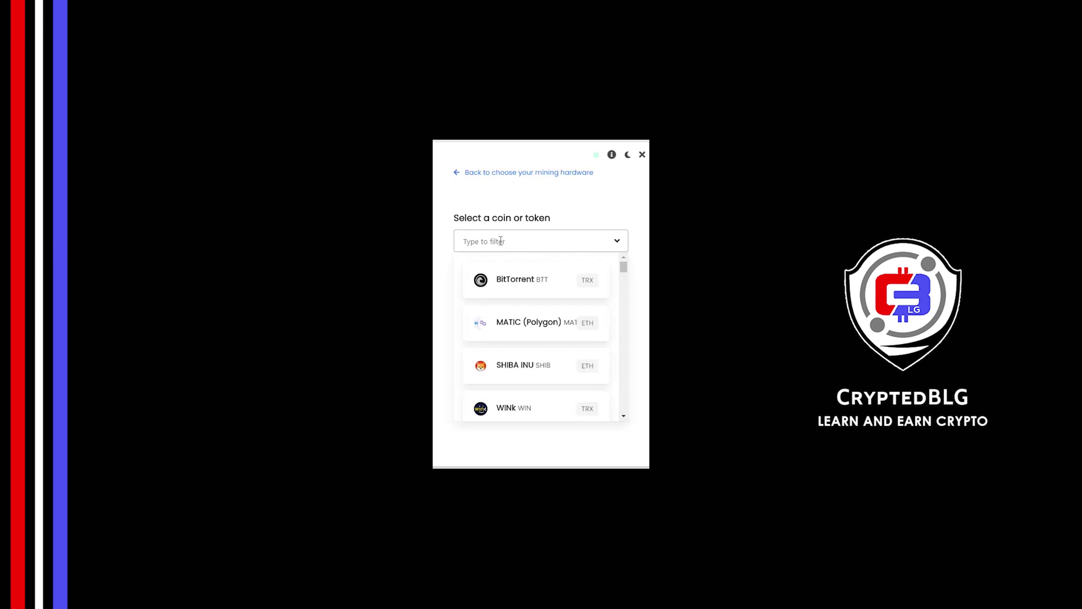
text(tron)
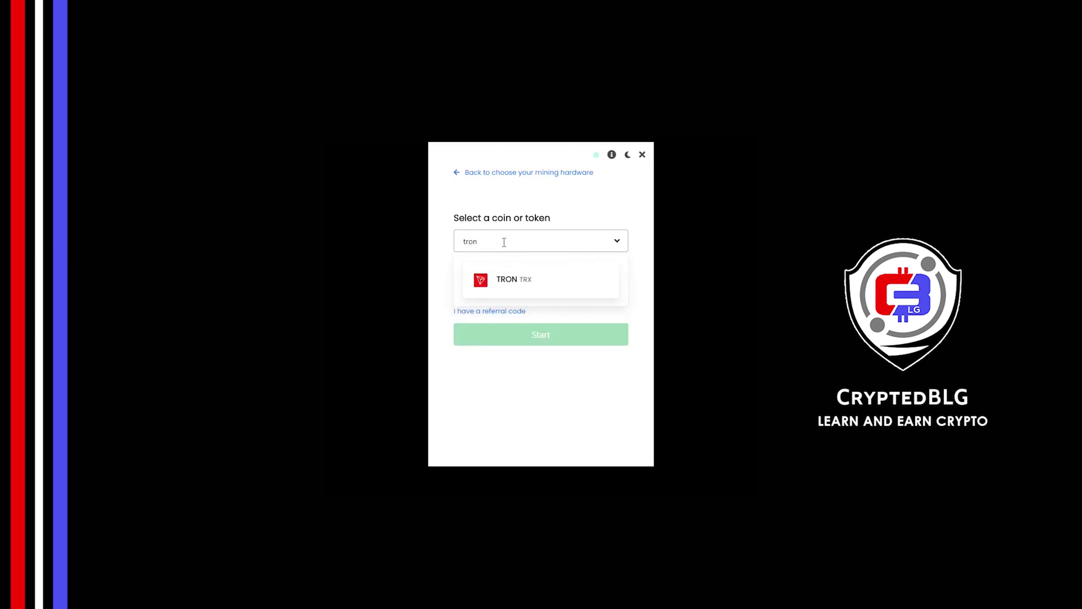
click(505, 278)
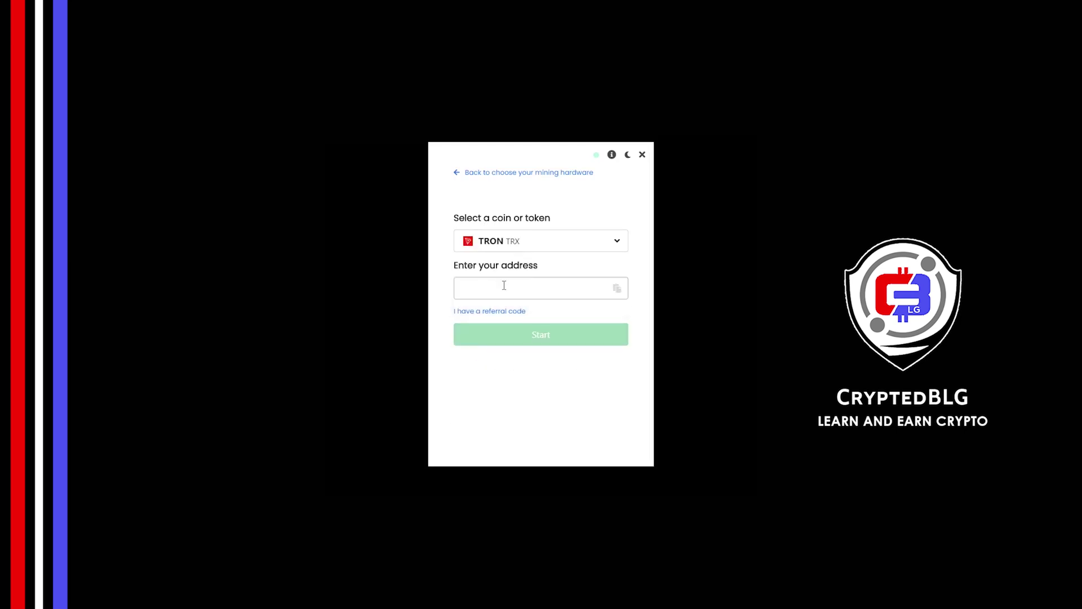
click(504, 285)
click(617, 288)
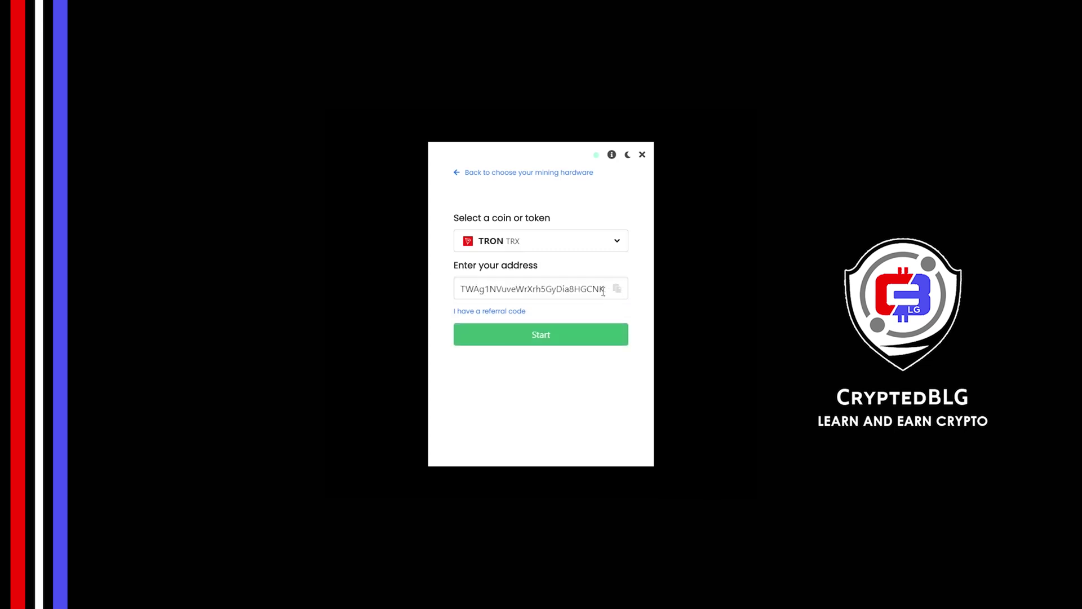
click(524, 312)
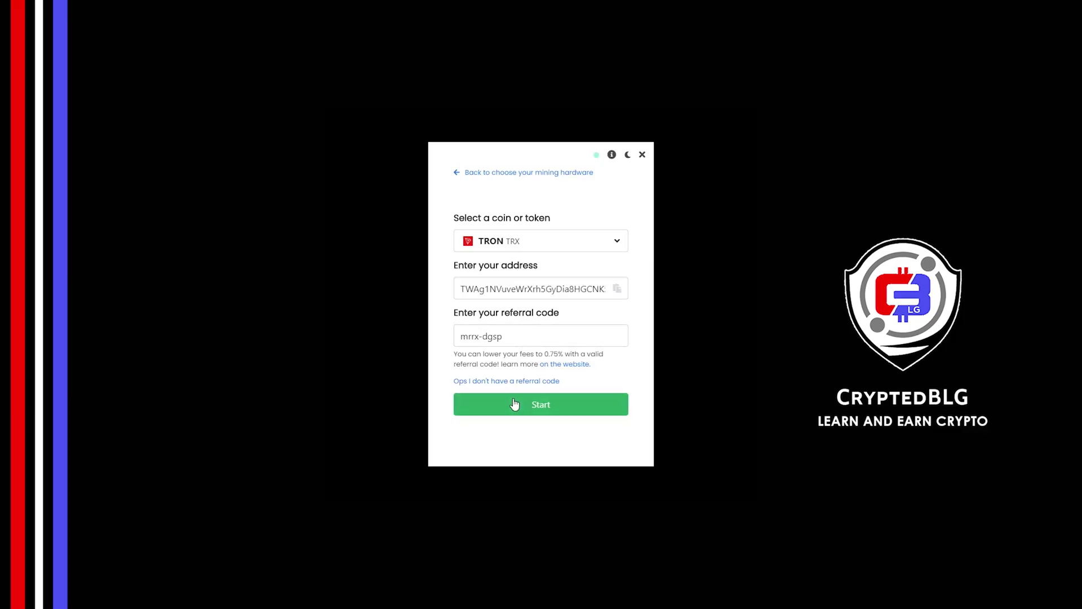
click(514, 404)
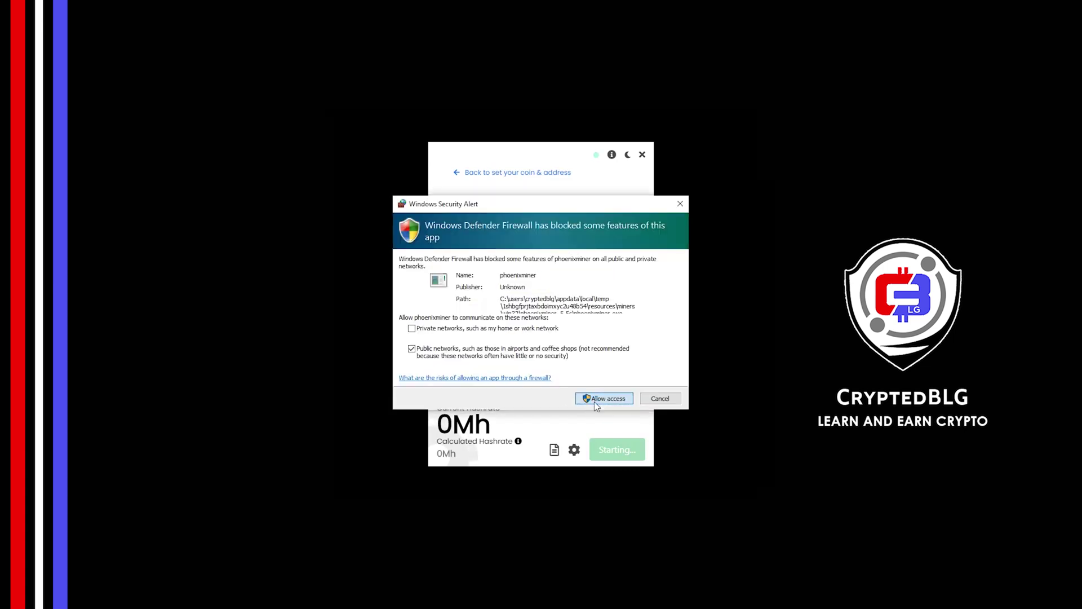
Allow the miner through Windows Defender Firewall and bring up the advanced settings.
click(596, 402)
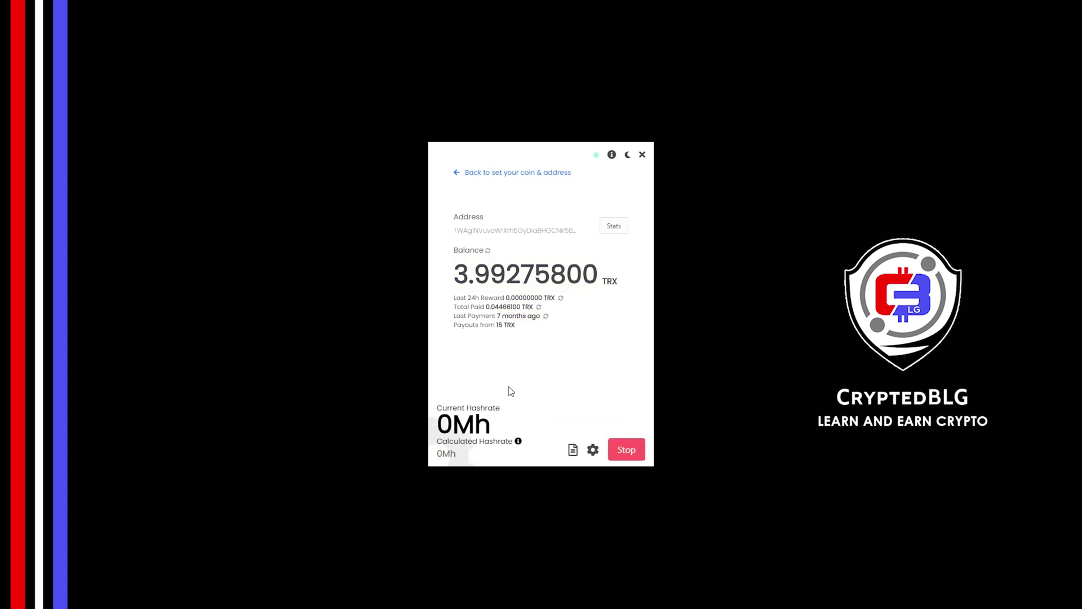
click(592, 449)
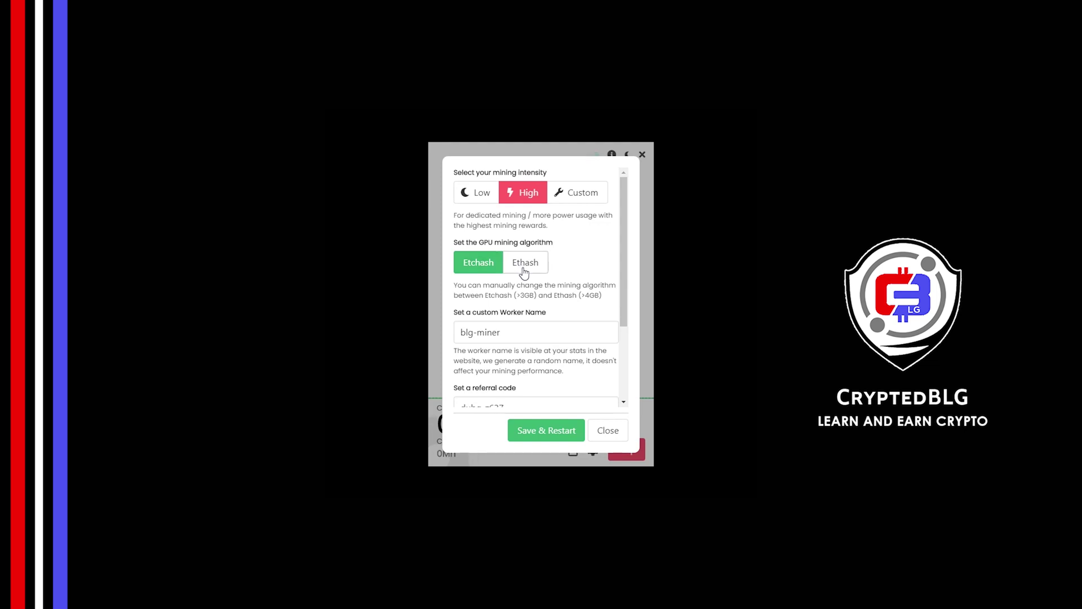
Keep worker name blg-miner and the referral code, then Save & Restart.
triple_click(535, 329)
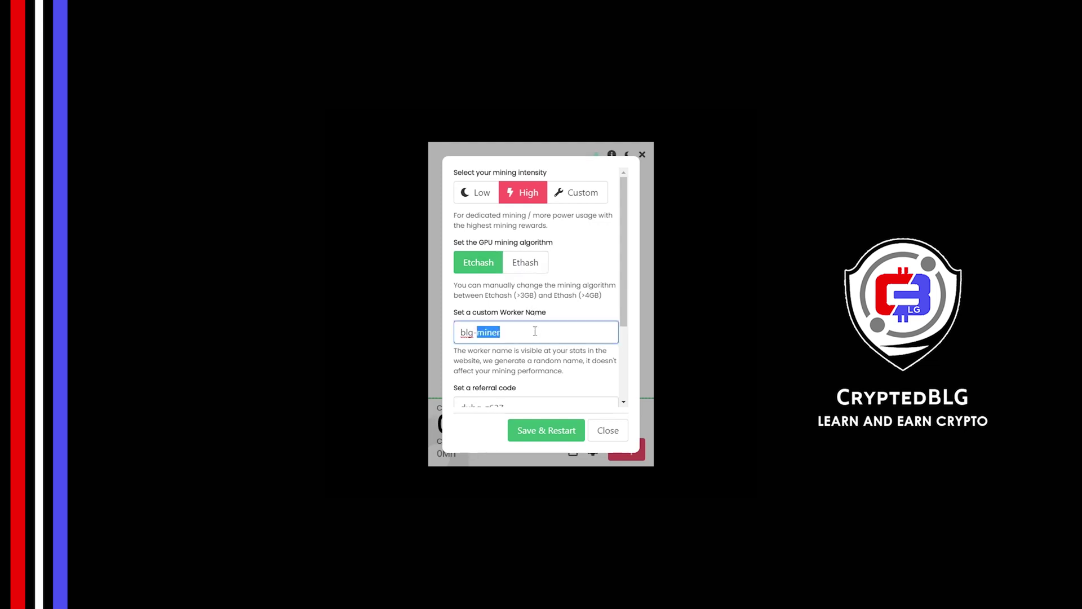
click(517, 357)
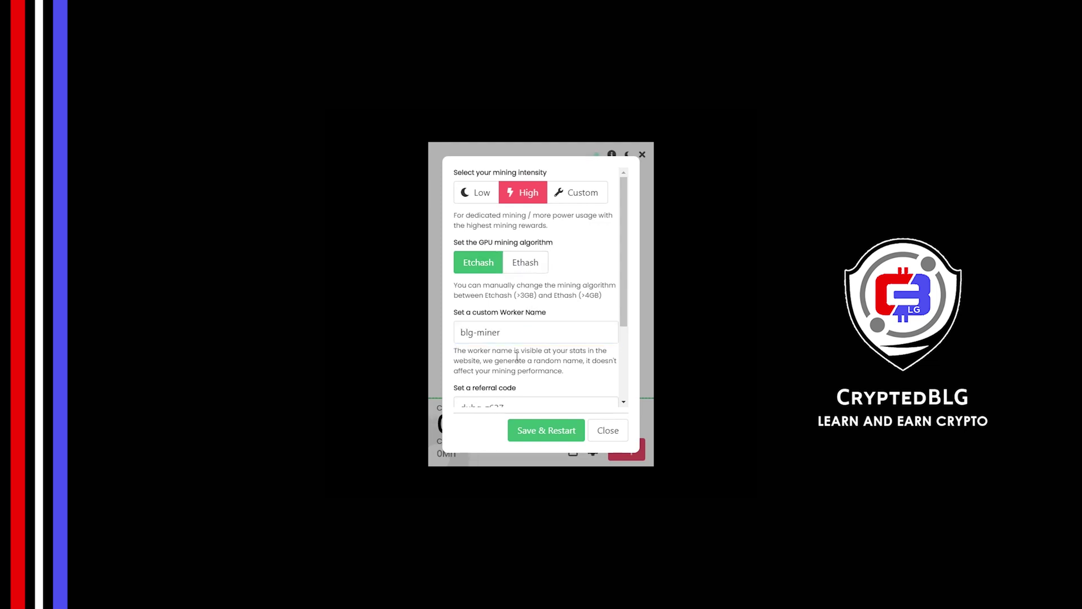
scroll(517, 357, down, 2)
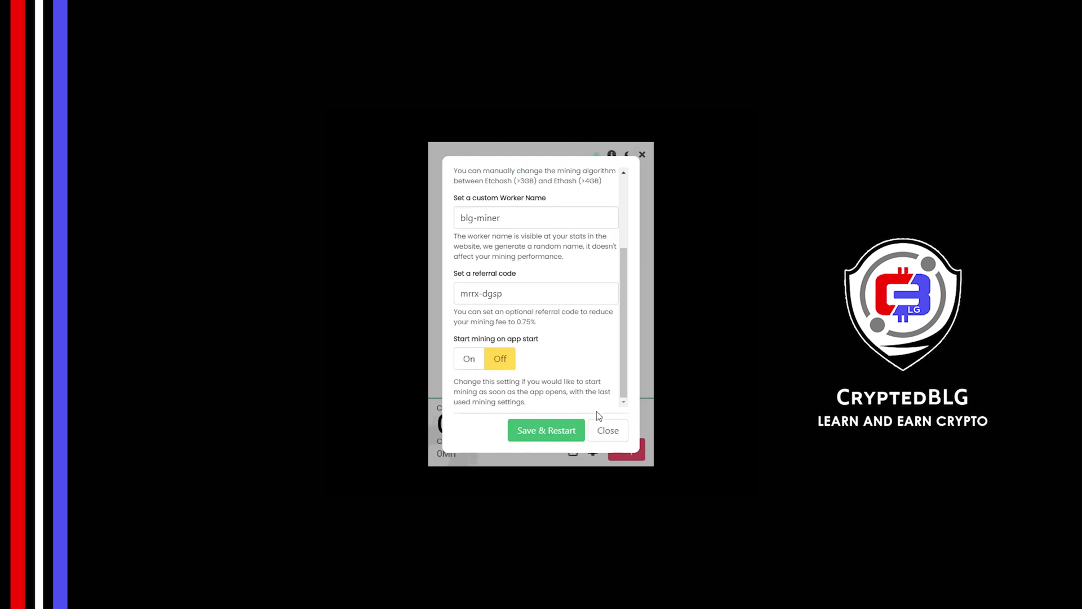
click(570, 429)
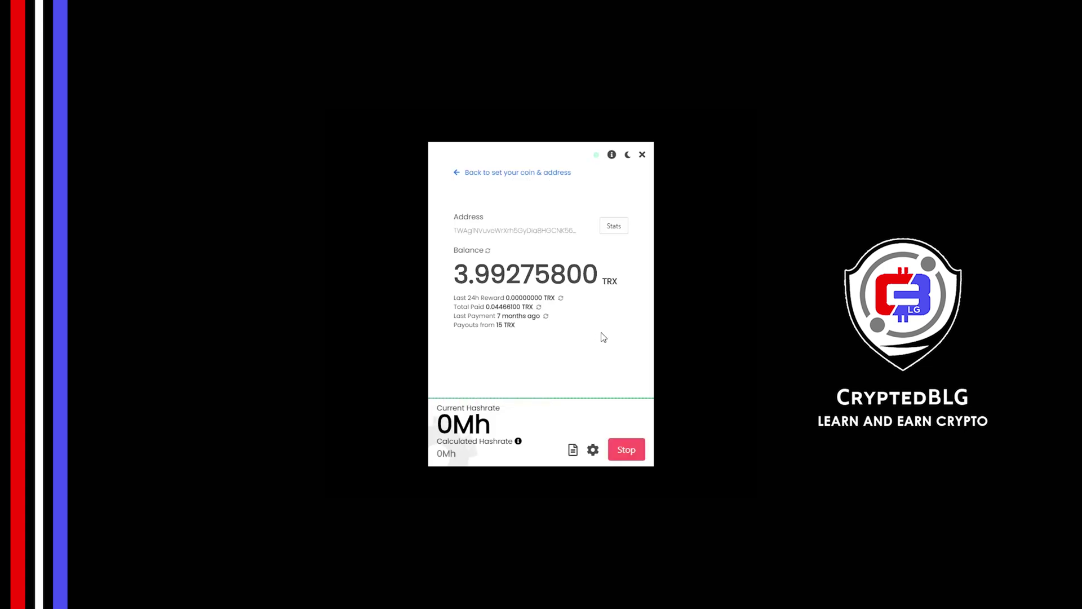
Open website stats, check Payments and Referral Code, then view the 3.992758 TRX total.
click(609, 235)
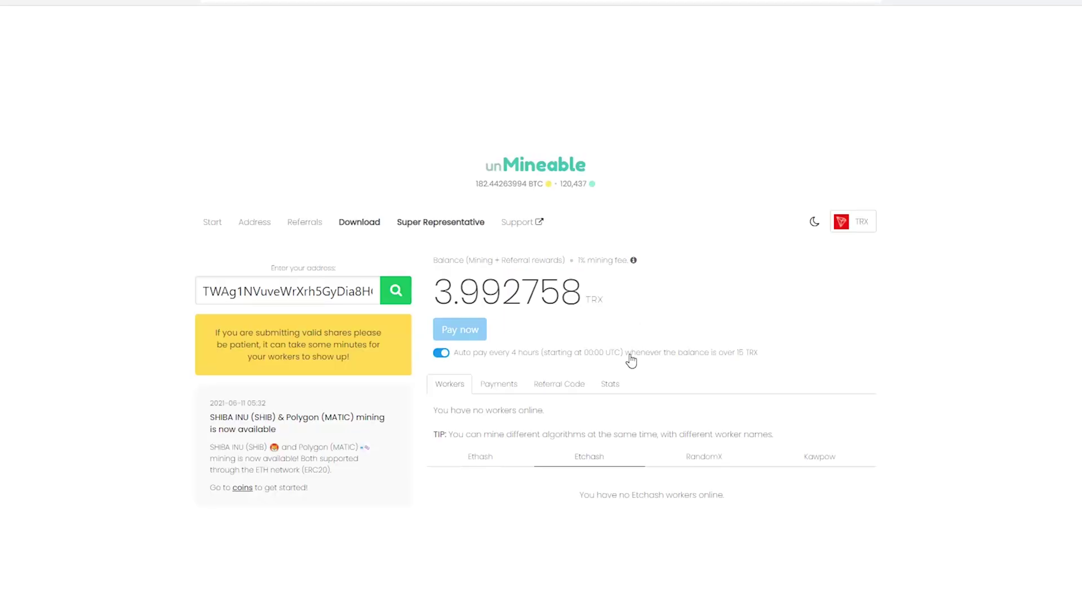
click(499, 383)
scroll(496, 395, down, 2)
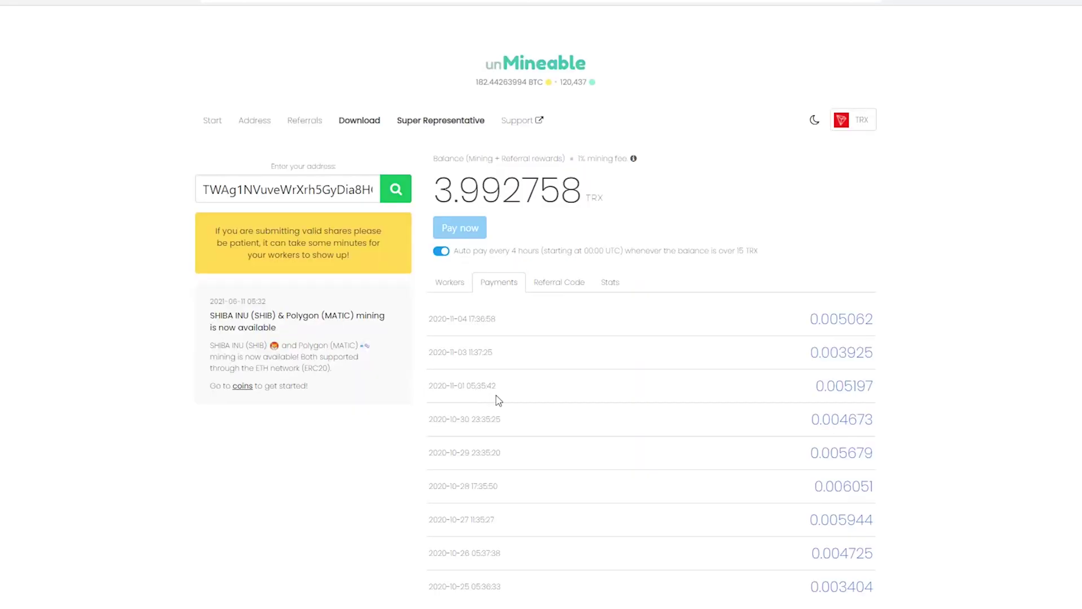
click(555, 284)
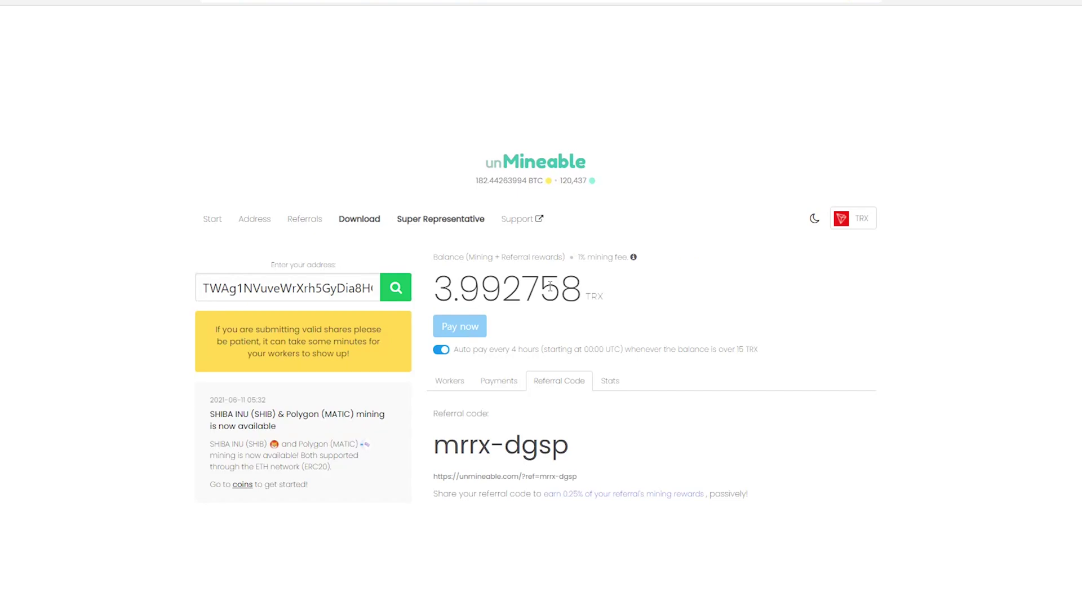
click(601, 388)
scroll(602, 391, down, 1)
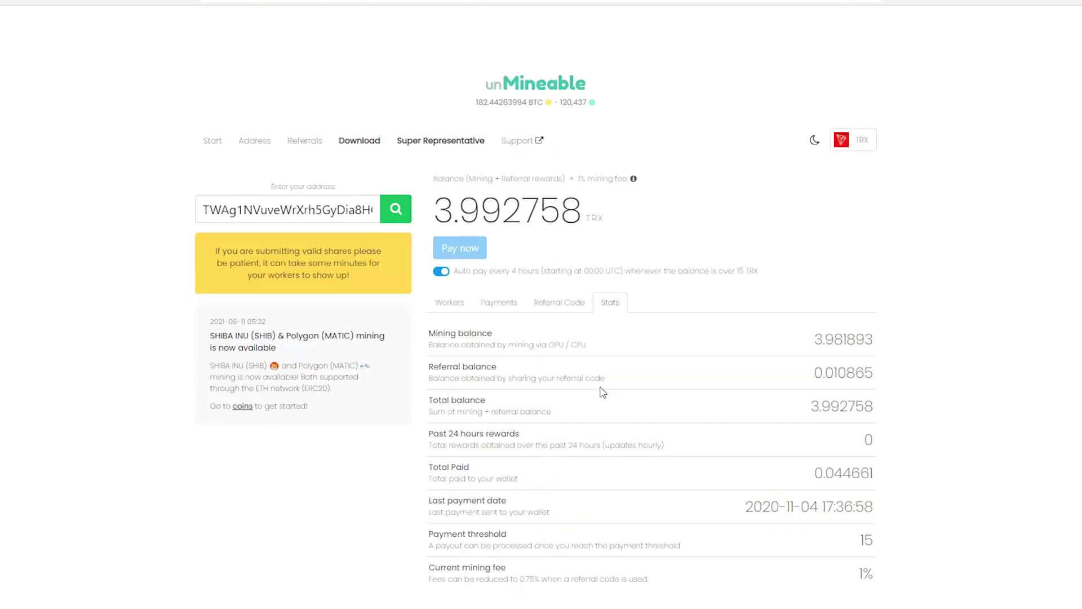